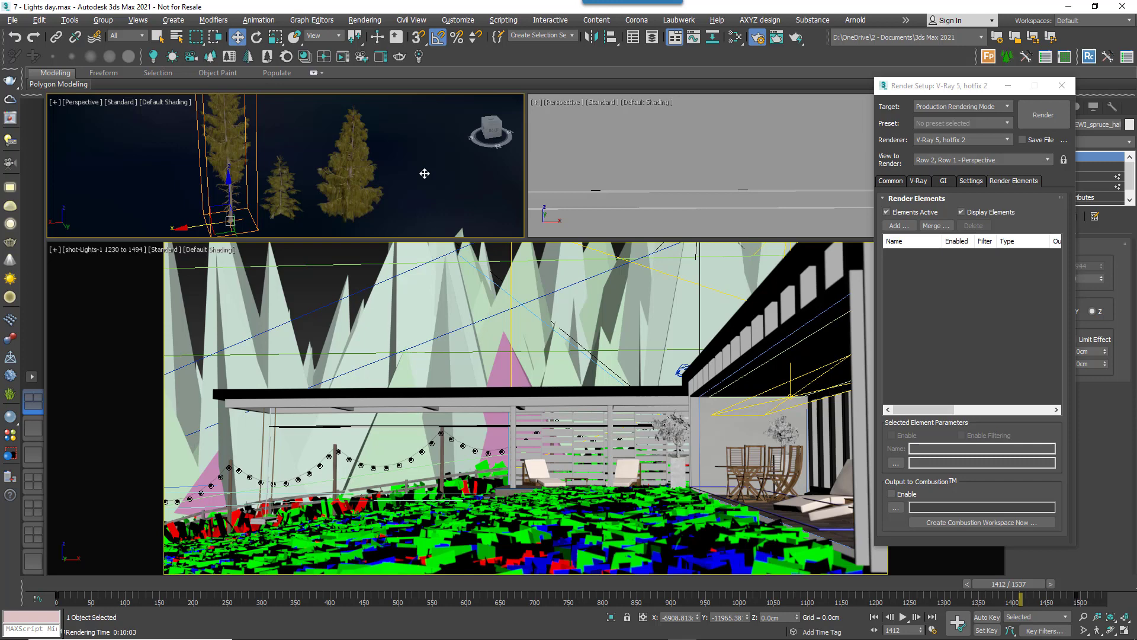
Step: Check the G-Buffer object ID in the selected spruce tree's object properties
{"action": "right_click", "coordinate": [225, 150]}
{"action": "left_click", "coordinate": [285, 230]}
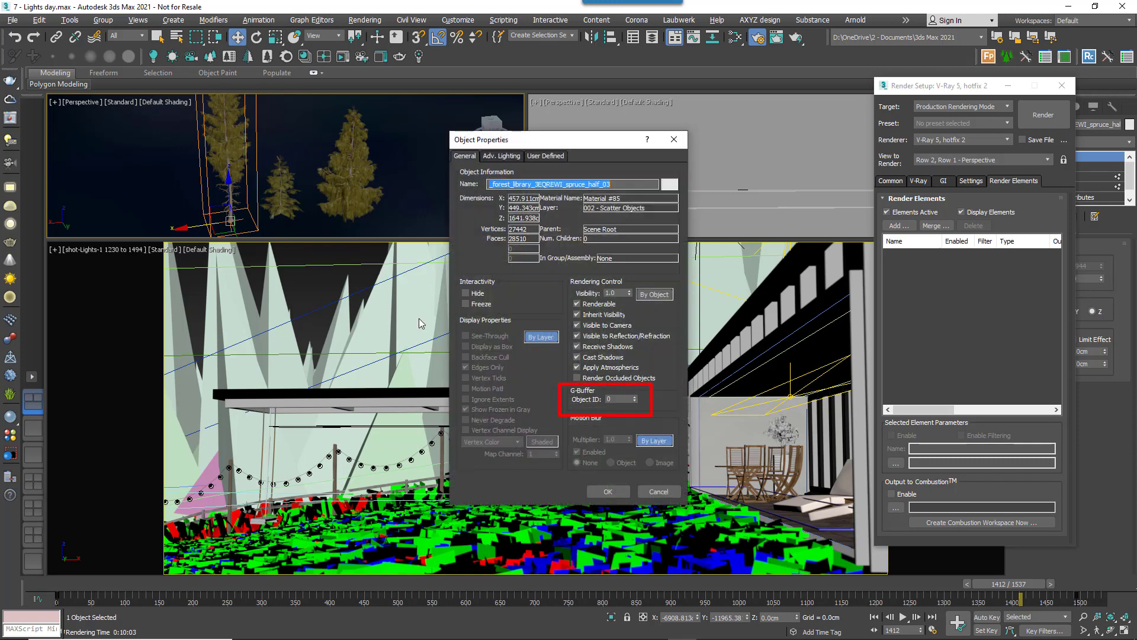
{"action": "key", "text": "Return"}
Step: Add a VRayObjectID element to the render elements
{"action": "left_click", "coordinate": [899, 226]}
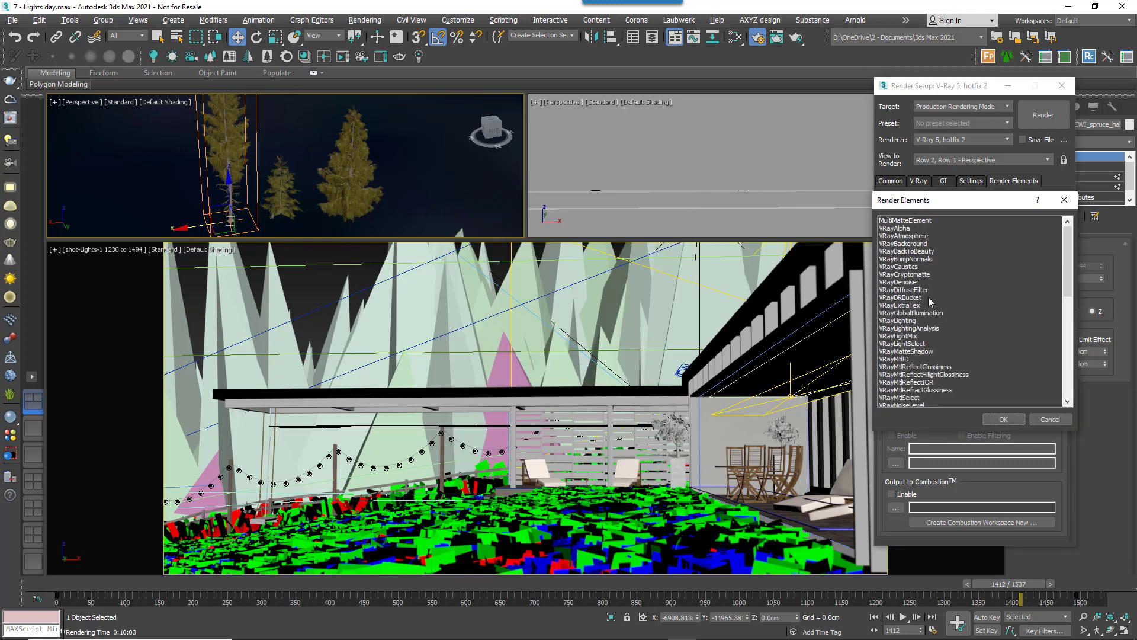
{"action": "scroll", "coordinate": [942, 319], "scroll_direction": "down", "scroll_amount": 1}
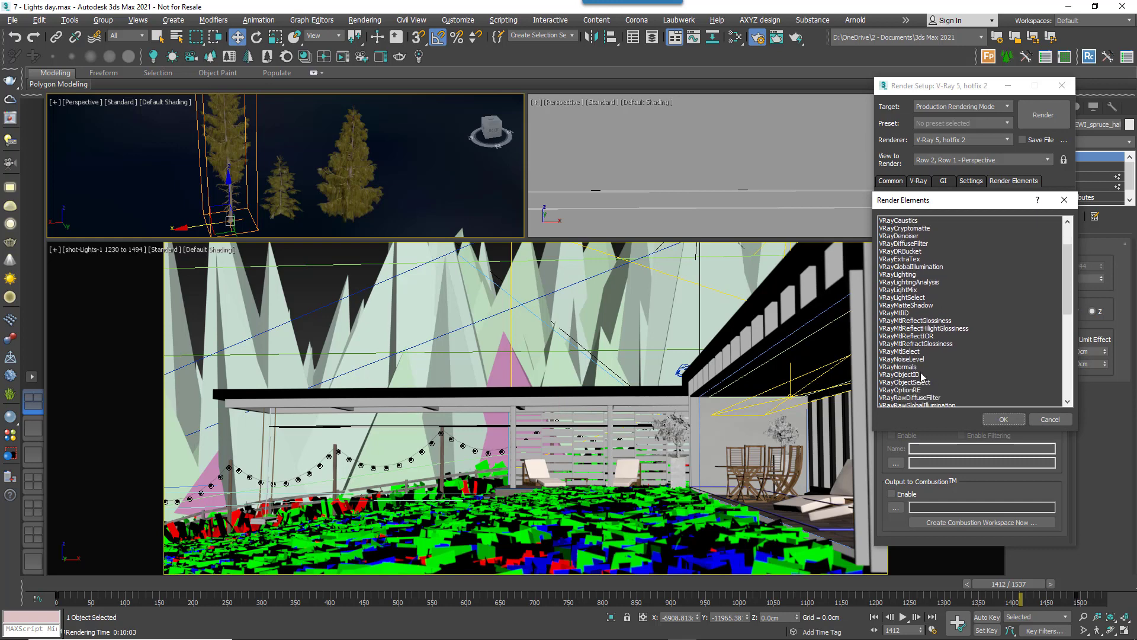
{"action": "double_click", "coordinate": [921, 374]}
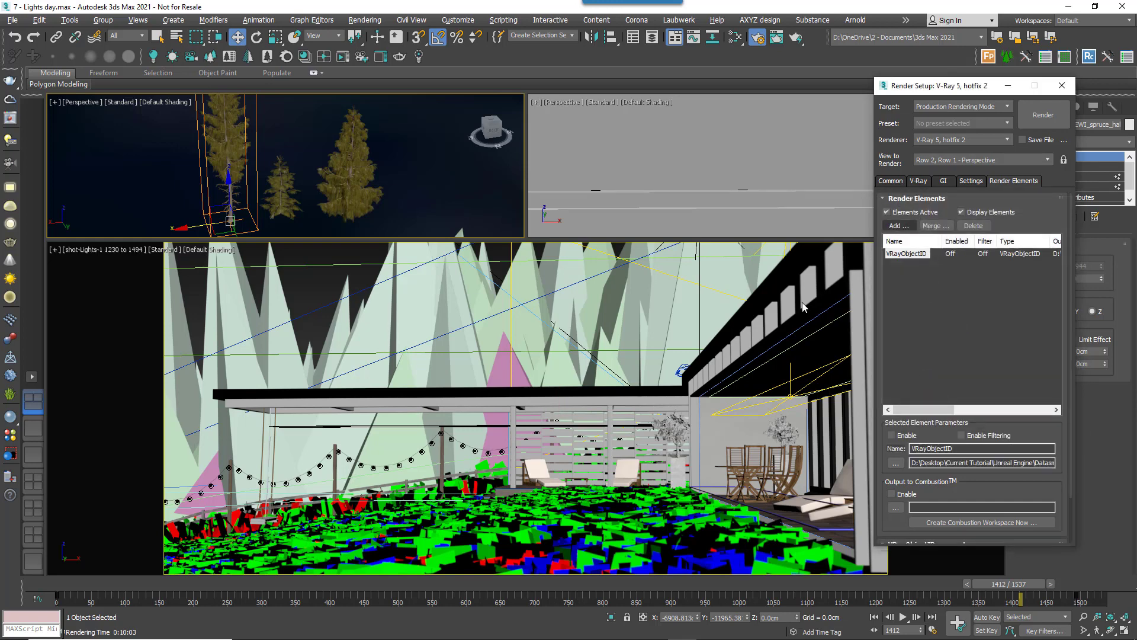
Step: Show the V-Ray frame buffer and switch its displayed channel from RGB color to another render element
{"action": "left_click", "coordinate": [10, 117]}
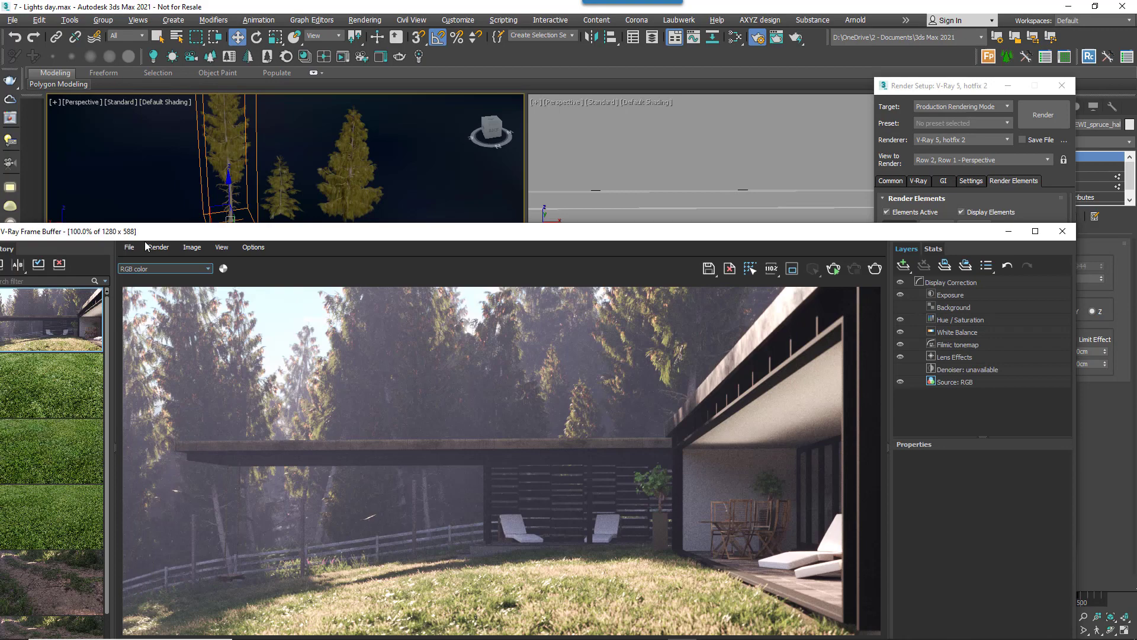
{"action": "left_click", "coordinate": [159, 270]}
{"action": "left_click", "coordinate": [168, 307]}
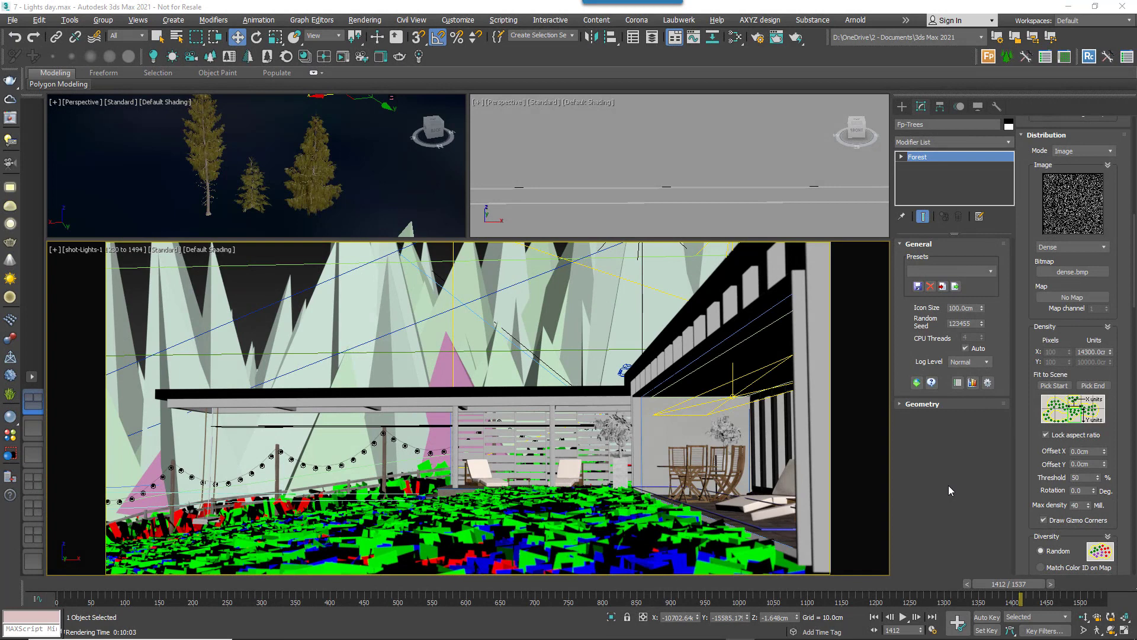
Step: Apply the Forest object's global settings with Open Single Rollout enabled
{"action": "left_click", "coordinate": [987, 382]}
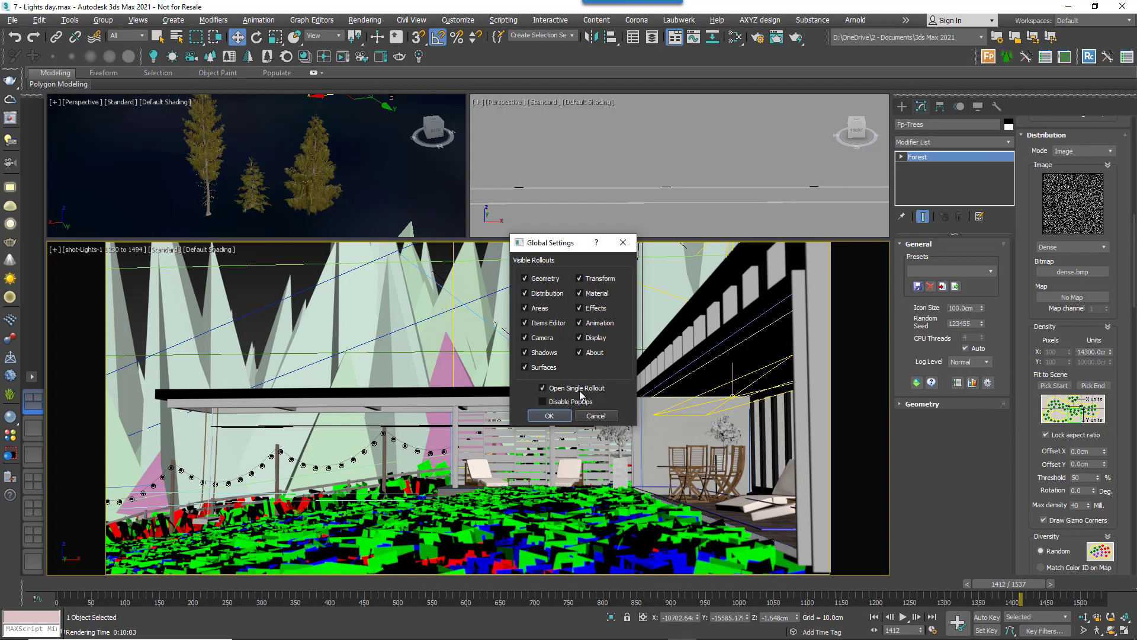
{"action": "left_click", "coordinate": [550, 416]}
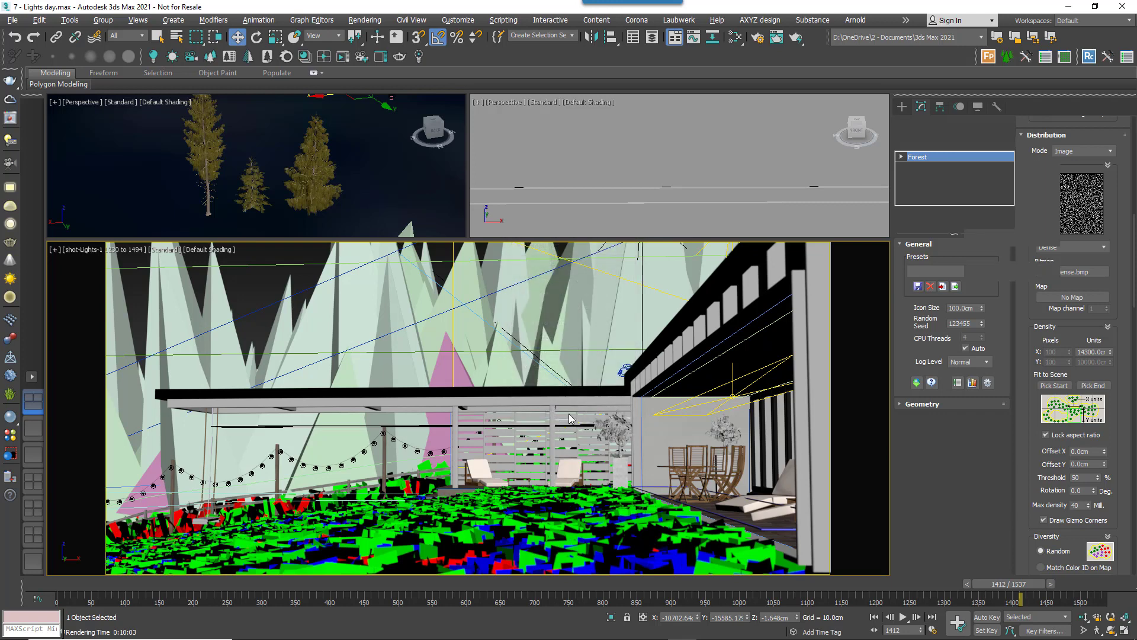
Step: Expand the Forest object's Geometry, Distribution and Transform rollouts one at a time, then return to Geometry
{"action": "left_click", "coordinate": [915, 405], "text": "ctrl"}
{"action": "left_click_drag", "start_coordinate": [1044, 327], "coordinate": [1020, 109]}
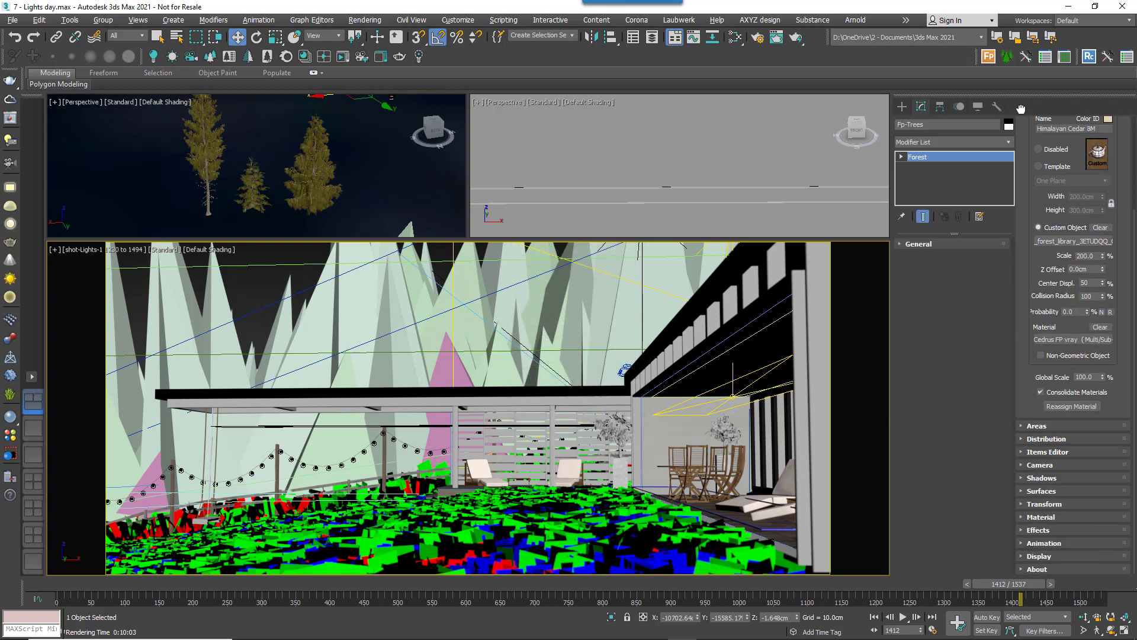
{"action": "left_click", "coordinate": [1023, 439], "text": "ctrl"}
{"action": "scroll", "coordinate": [1045, 498], "scroll_direction": "down", "scroll_amount": 5}
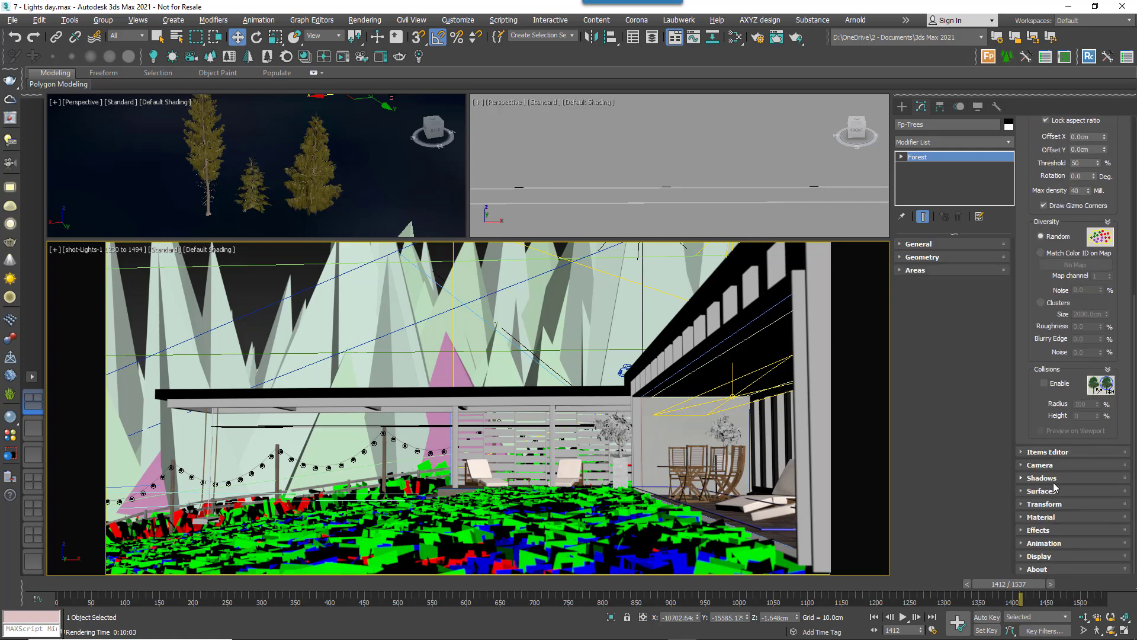
{"action": "left_click", "coordinate": [1059, 503], "text": "ctrl"}
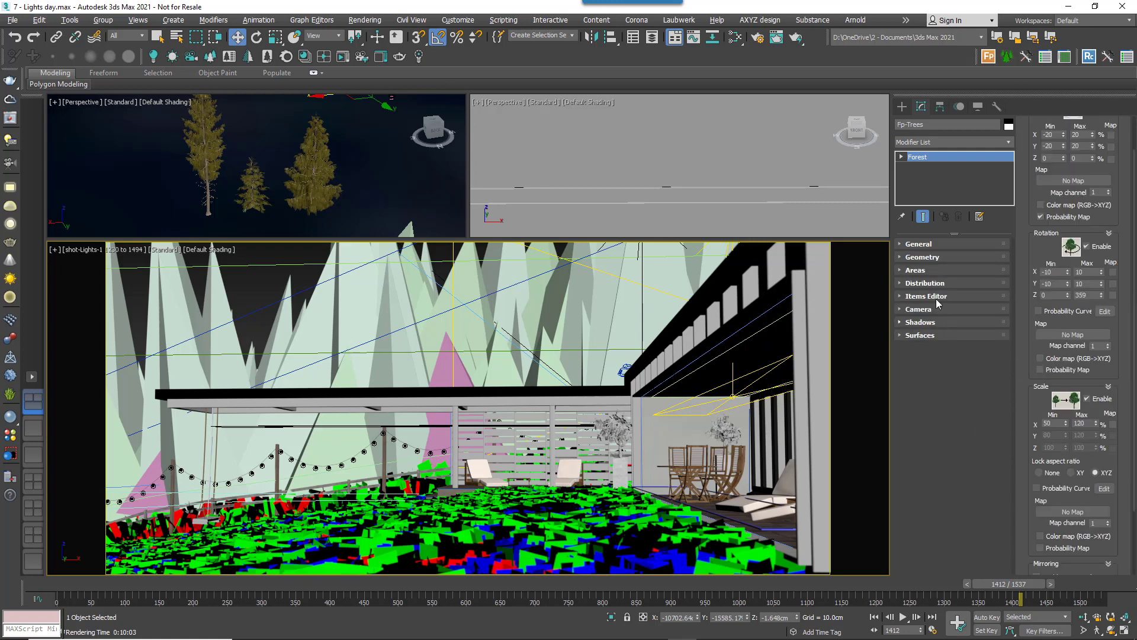
{"action": "left_click", "coordinate": [921, 257], "text": "ctrl"}
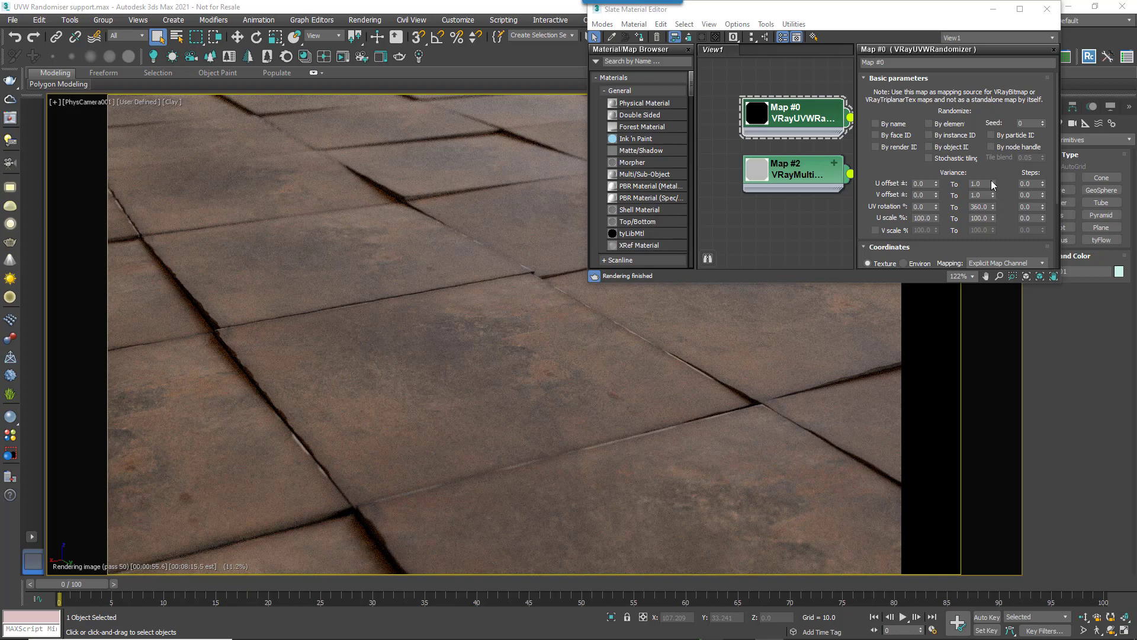
Step: Enable By instance ID in the VRayUVWRandomizer map and set the VRayMultiSubTex map's ID source to Random by Instance ID
{"action": "left_click", "coordinate": [929, 135]}
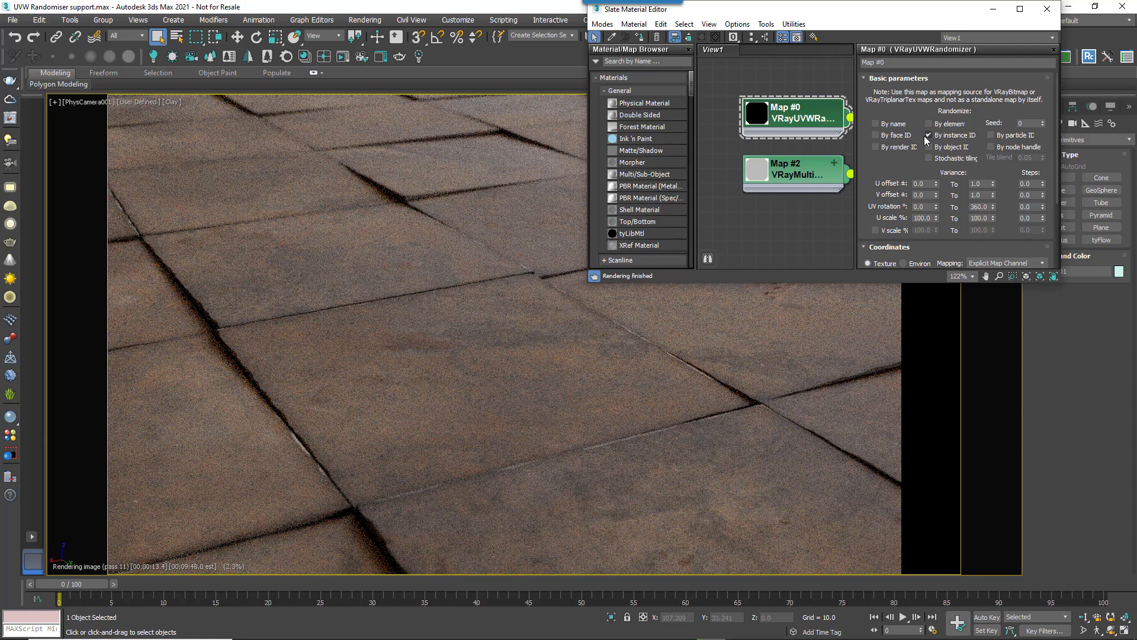
{"action": "double_click", "coordinate": [801, 177]}
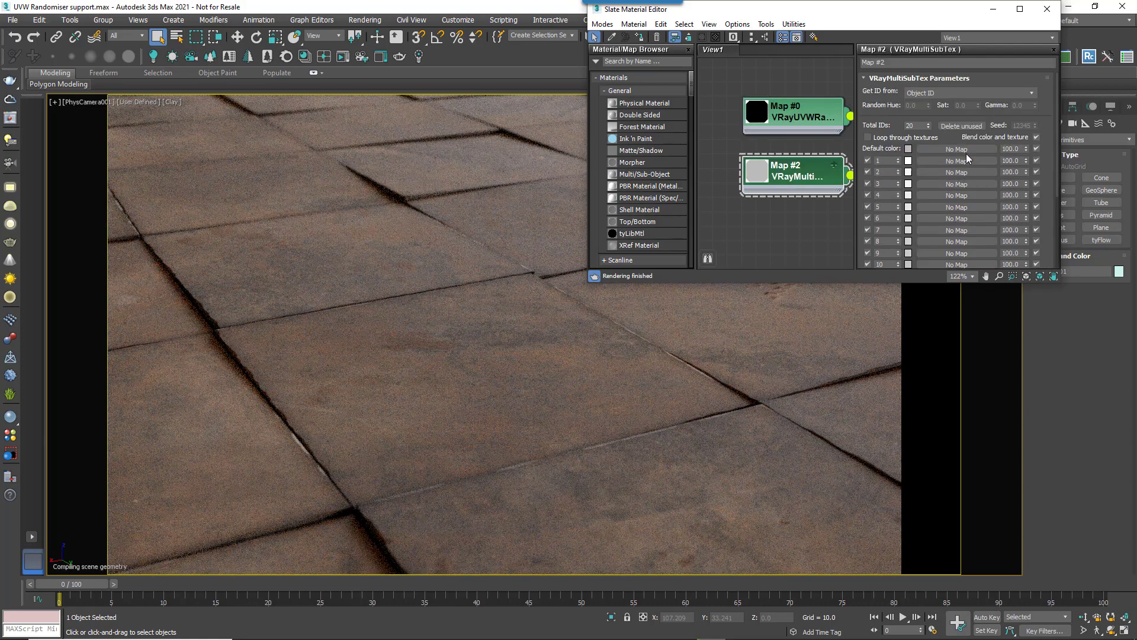
{"action": "left_click", "coordinate": [942, 94]}
{"action": "left_click", "coordinate": [948, 148]}
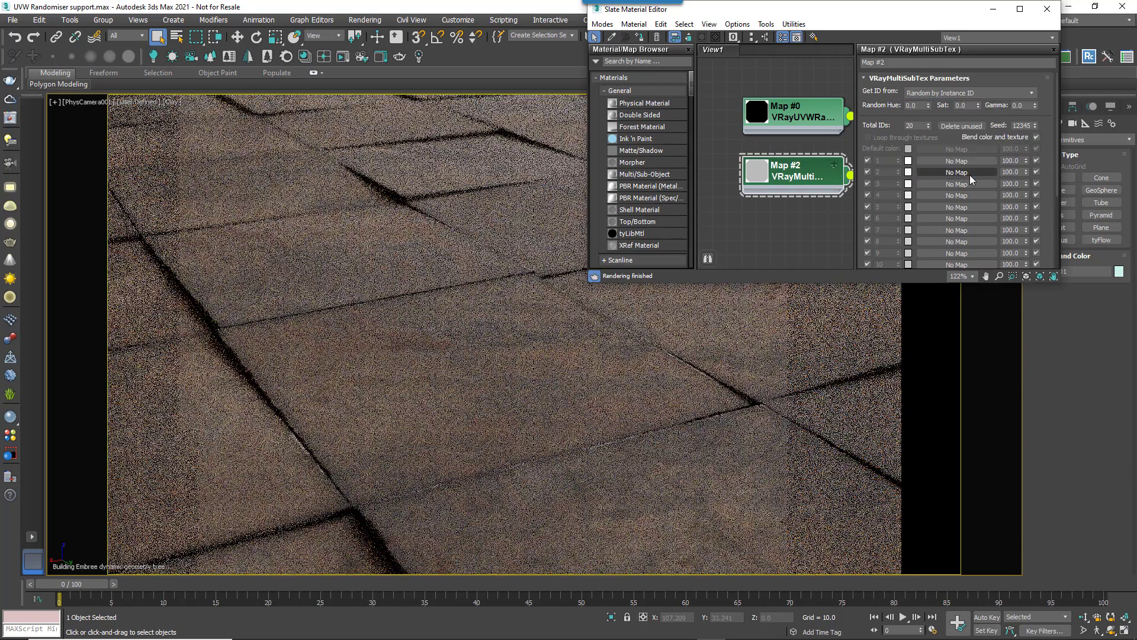
Step: Turn on Enable on Viewport in the Fp-Trees Forest object's camera settings
{"action": "left_click", "coordinate": [1060, 208]}
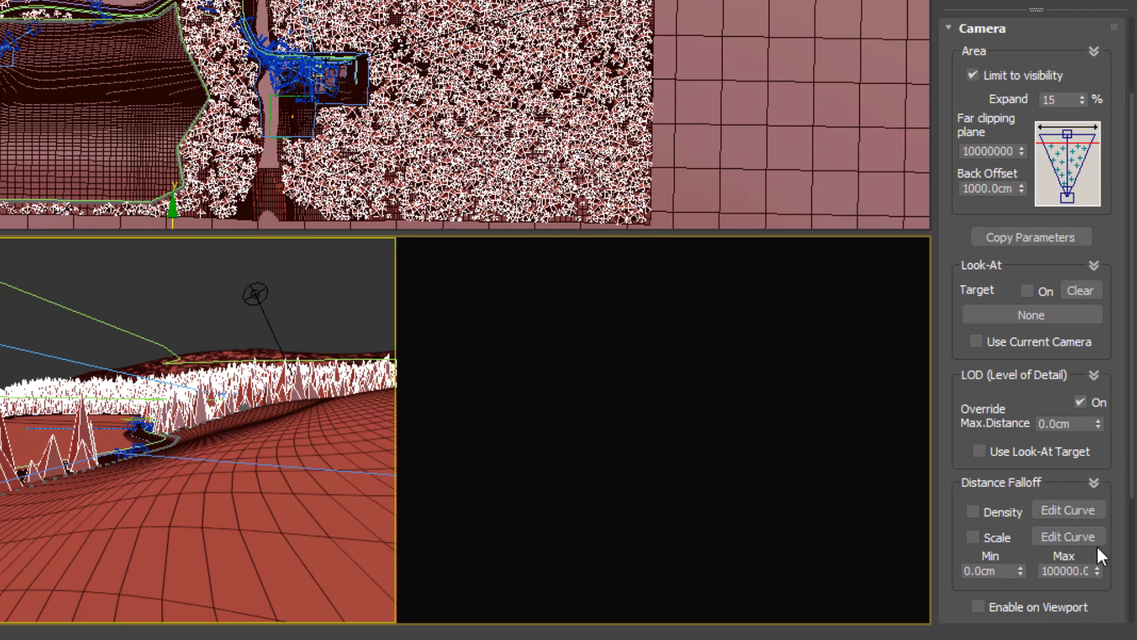
{"action": "left_click", "coordinate": [980, 606]}
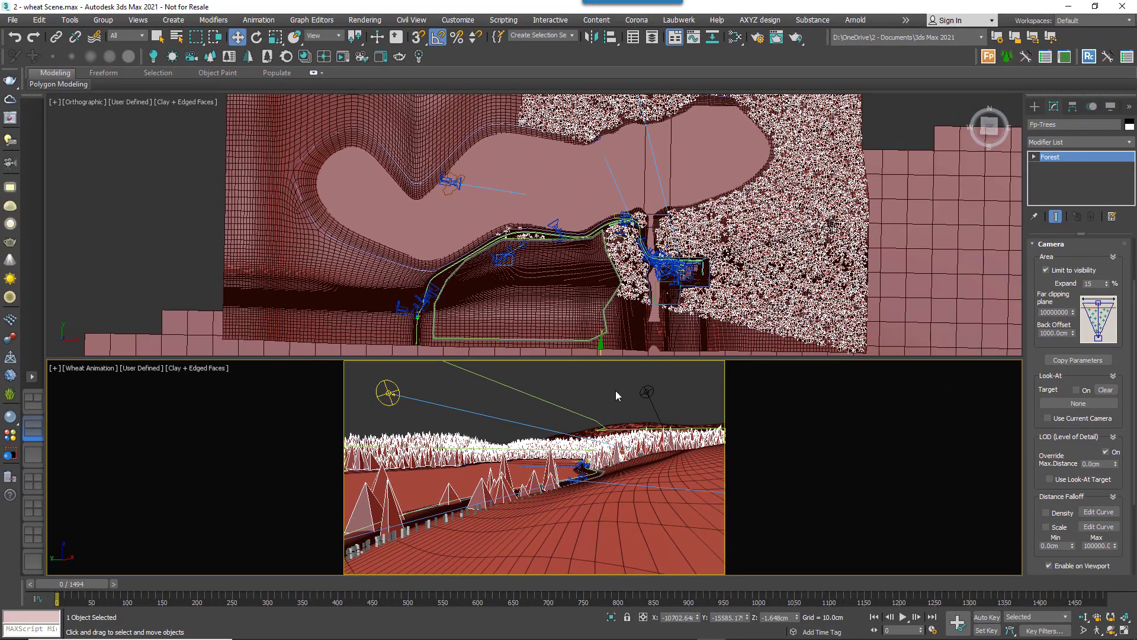
Step: View the scatter through the HedgeCam camera and then through PhysCamera009 to compare the camera-limited areas
{"action": "key", "text": "c"}
{"action": "left_click", "coordinate": [523, 248]}
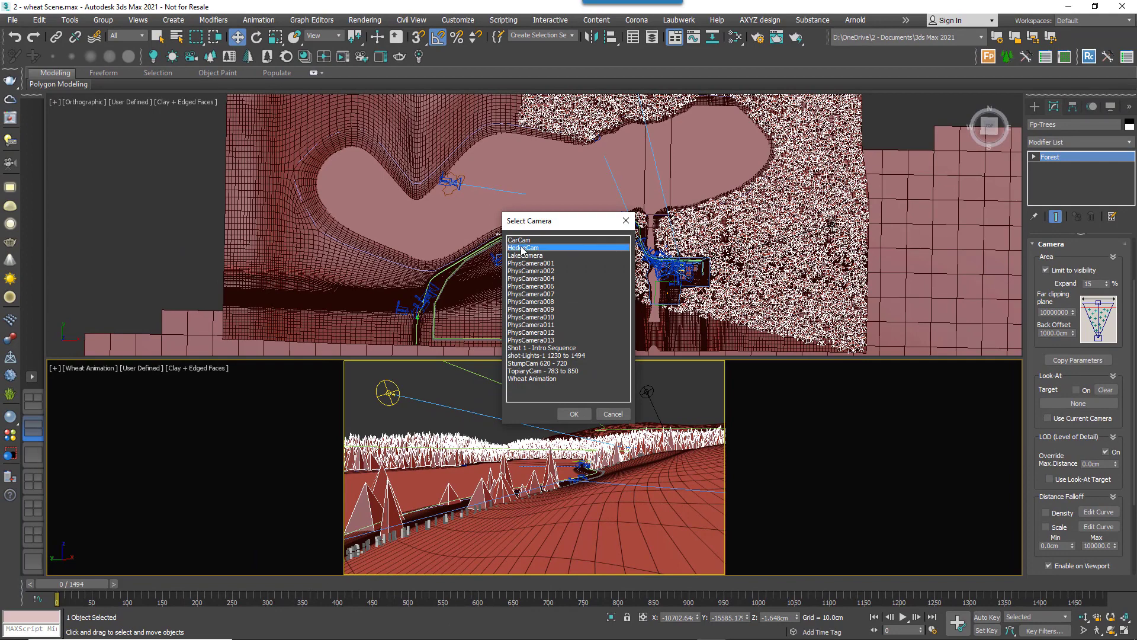
{"action": "double_click", "coordinate": [533, 334]}
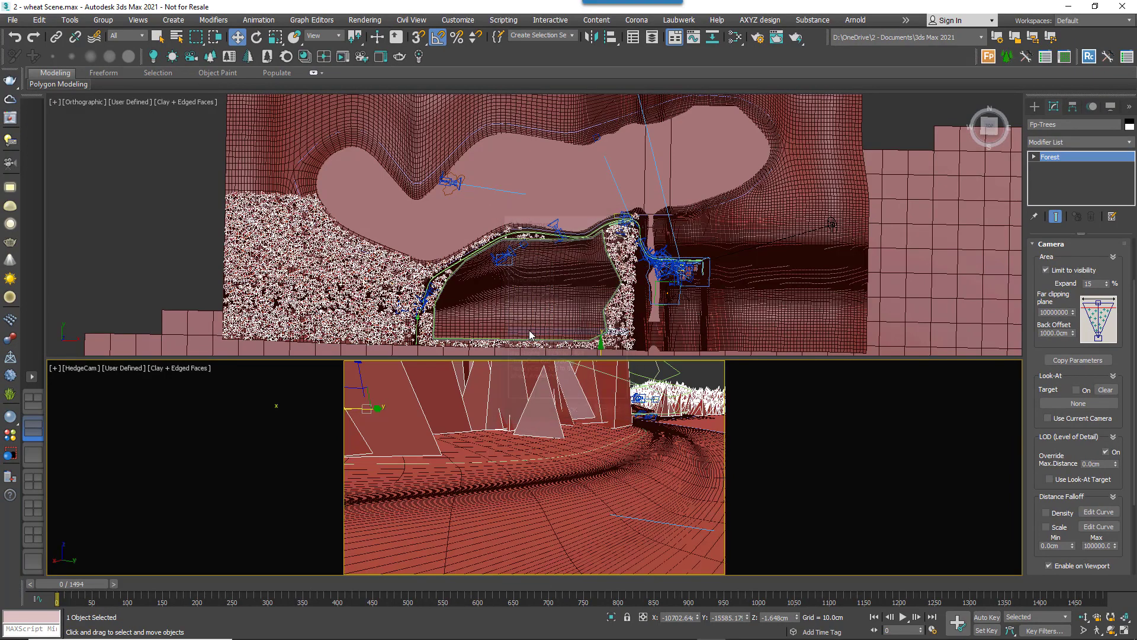
{"action": "key", "text": "c"}
{"action": "left_click", "coordinate": [525, 309]}
{"action": "double_click", "coordinate": [525, 309]}
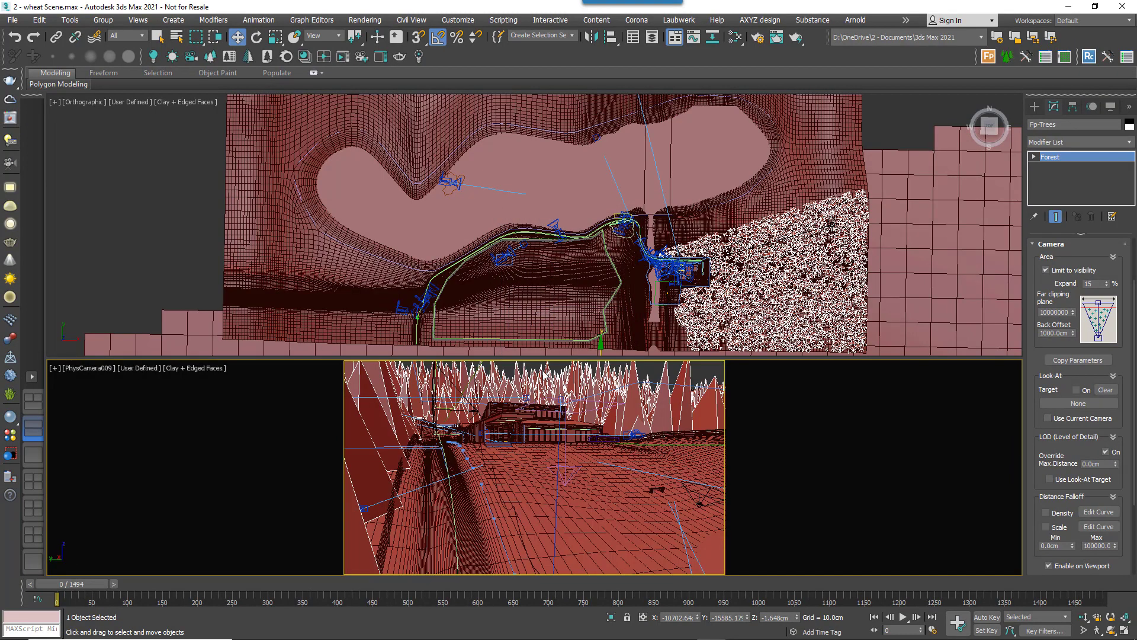
Step: Set the upper viewport to the Top view and the lower viewport to the Wheat Animation camera
{"action": "key", "text": "t"}
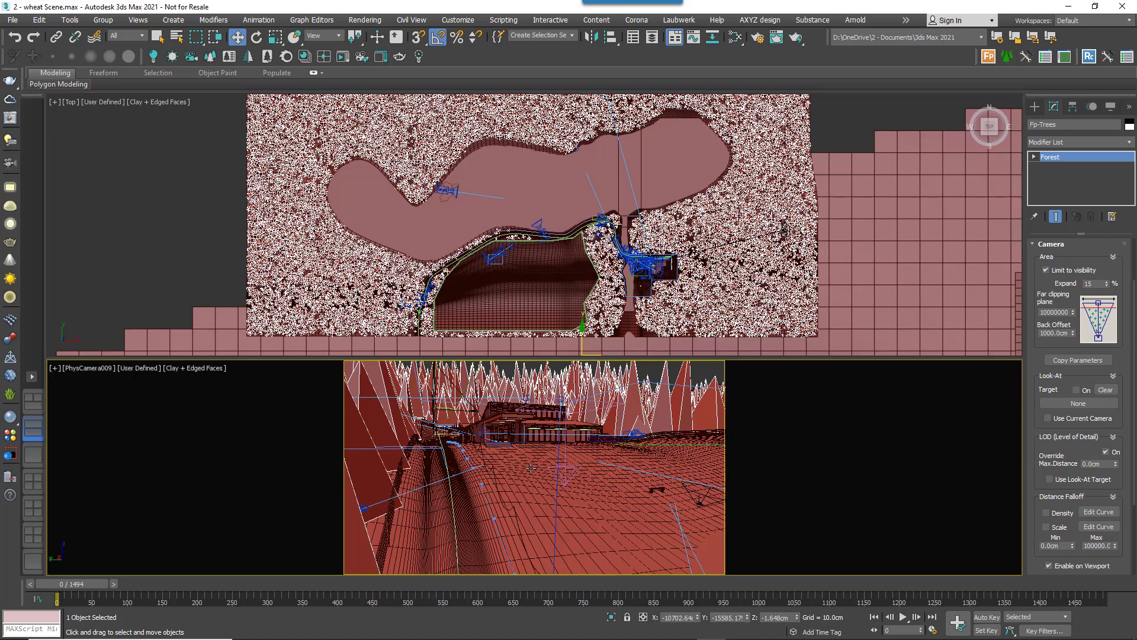
{"action": "key", "text": "c"}
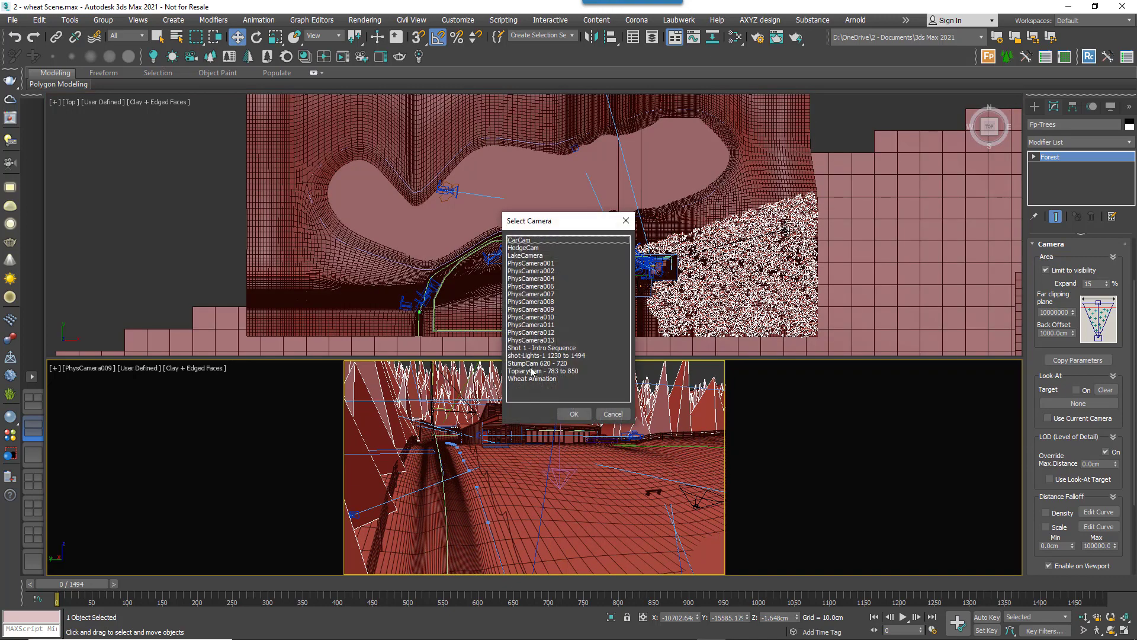
{"action": "double_click", "coordinate": [536, 379]}
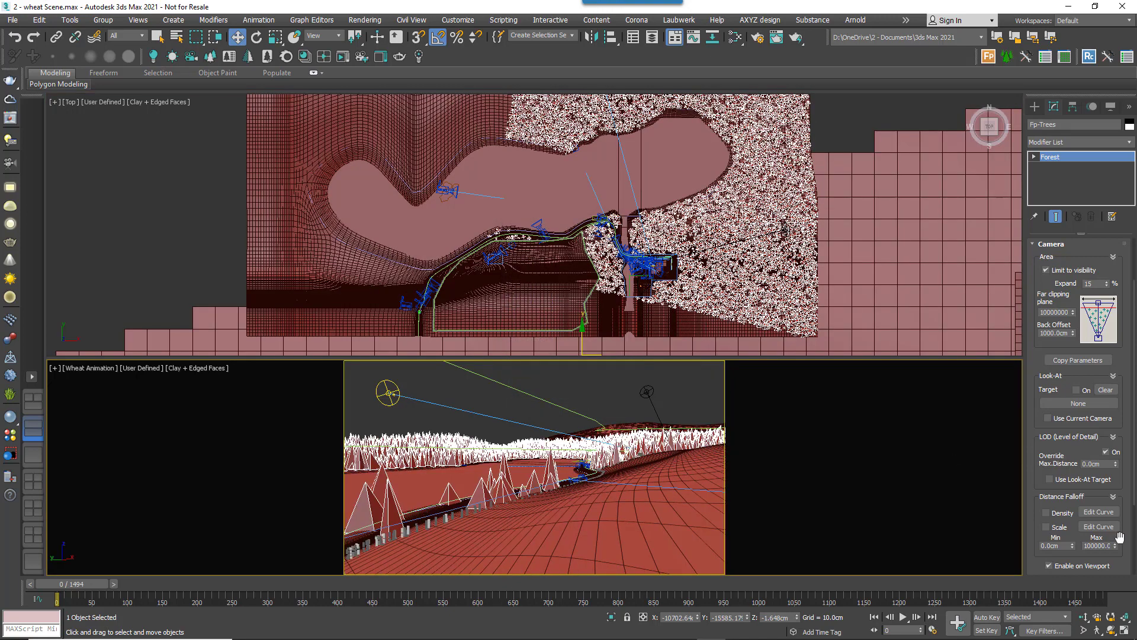
Step: Turn Enable on Viewport off and back on to compare the full and camera-limited tree scatter
{"action": "left_click", "coordinate": [1064, 568]}
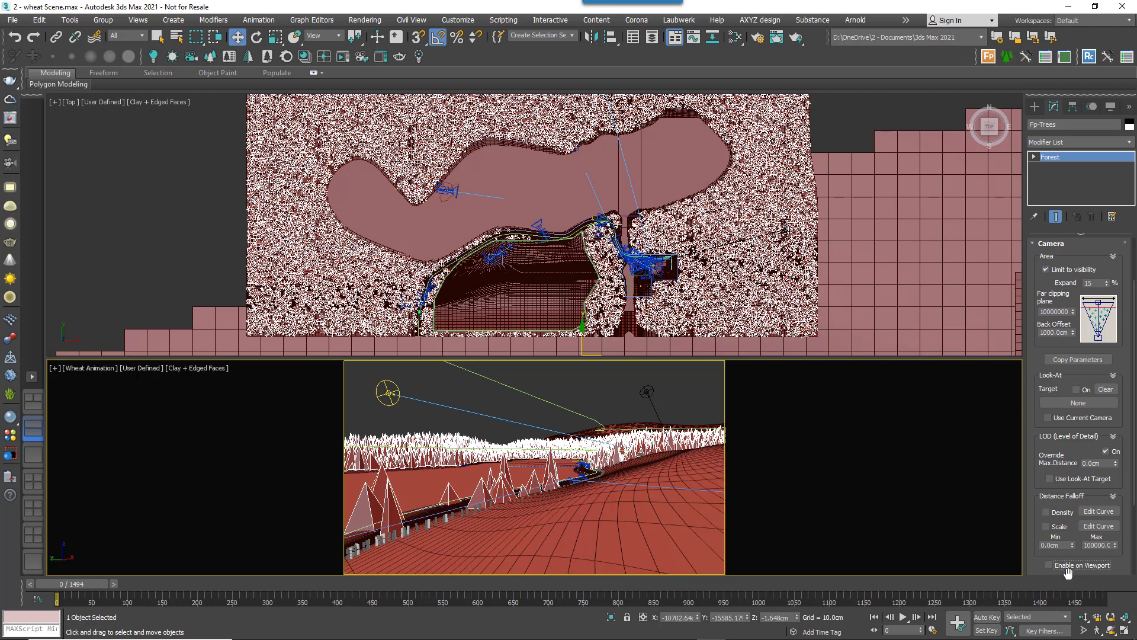
{"action": "left_click", "coordinate": [1066, 568]}
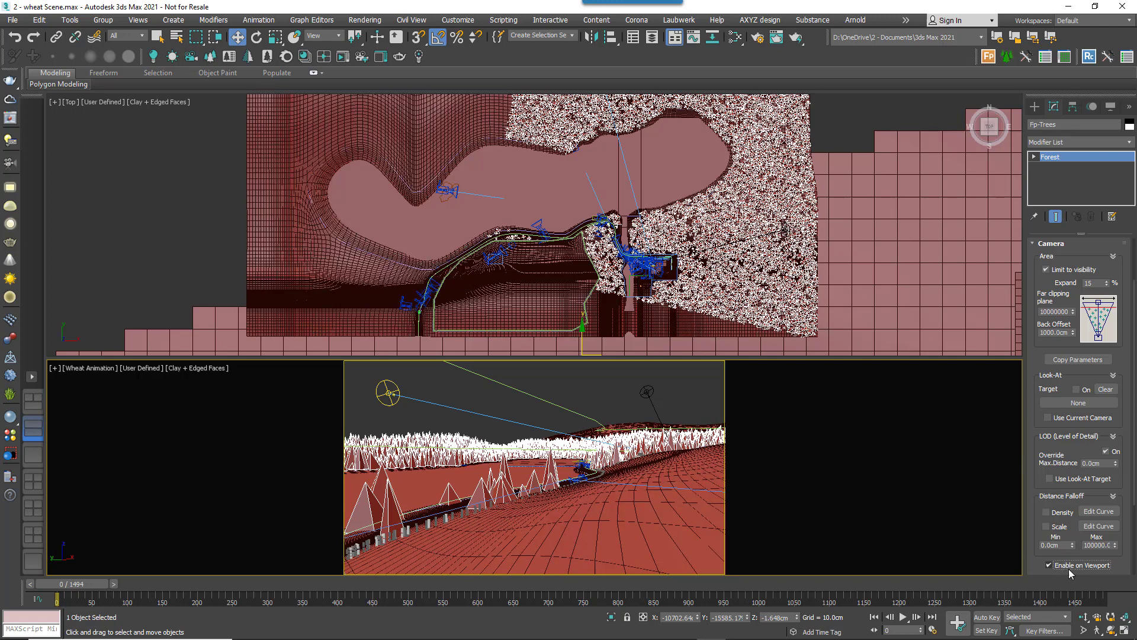